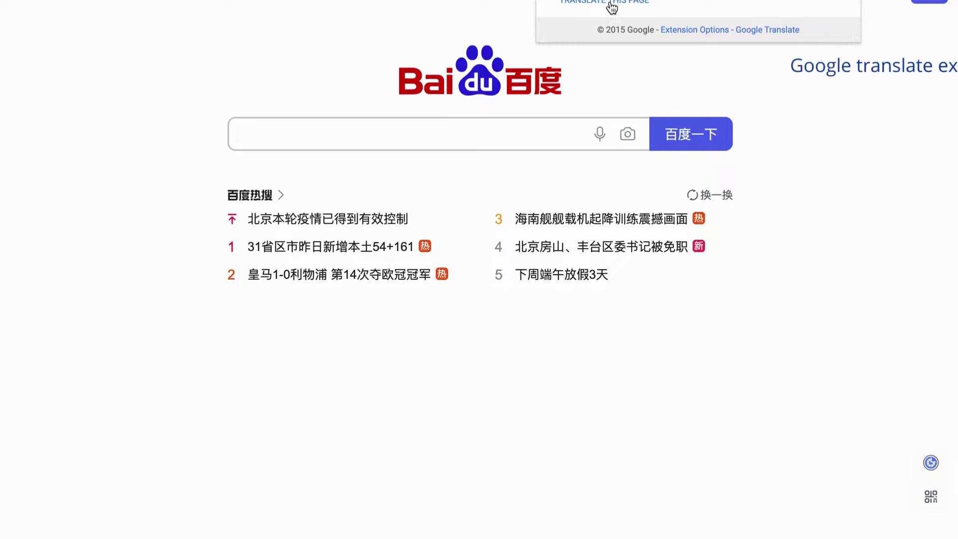
pyautogui.click(600, 3)
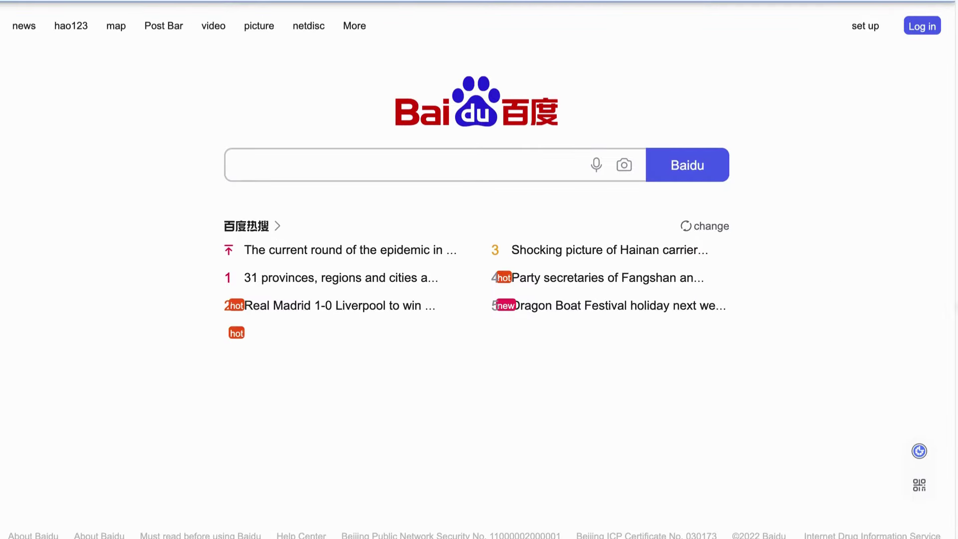
pyautogui.click(488, 168)
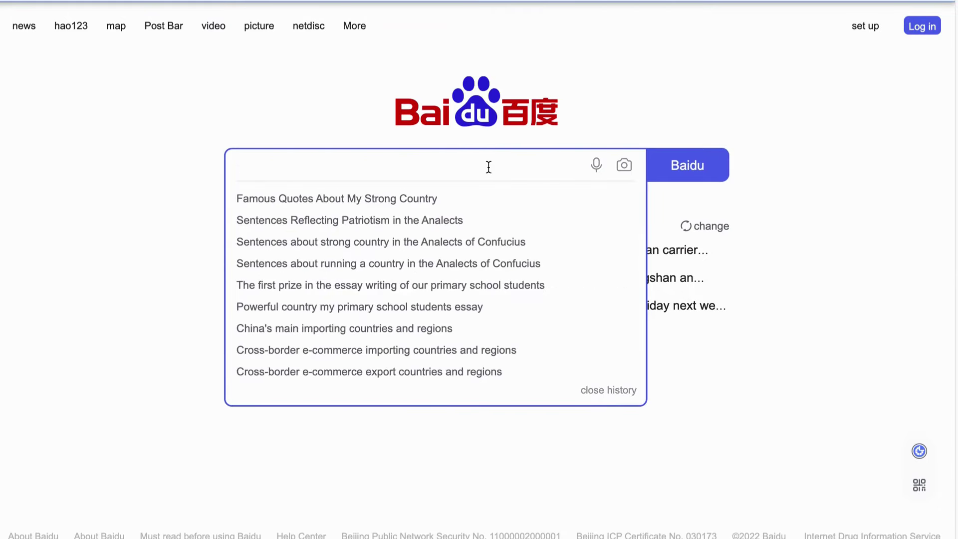
pyautogui.write('site:www.youtube.com')
pyautogui.press('Return')
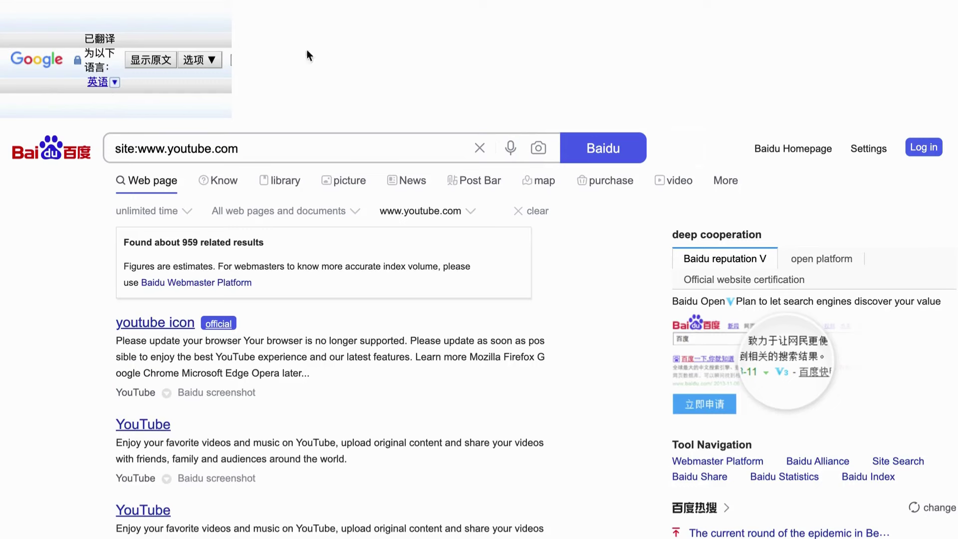
pyautogui.scroll(-1, 398, 169)
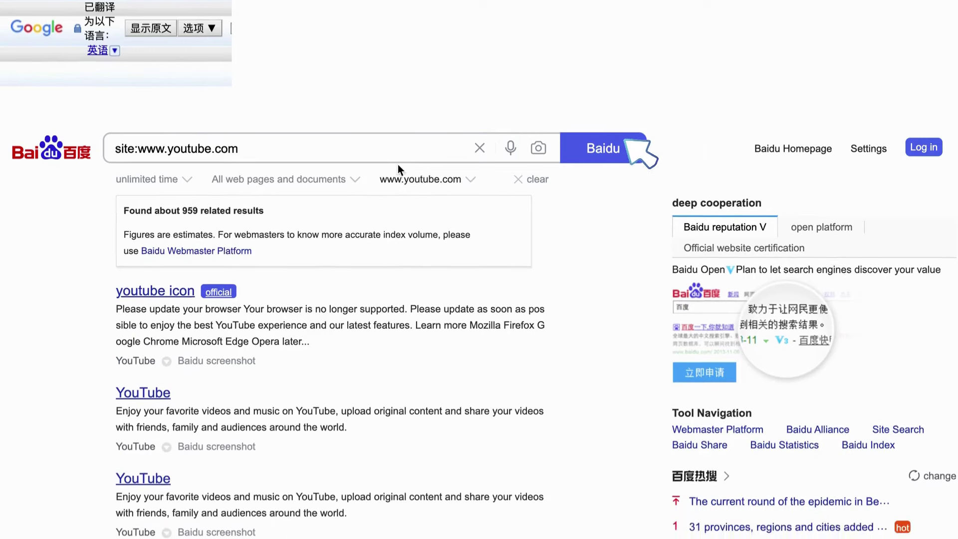
pyautogui.scroll(1, 357, 239)
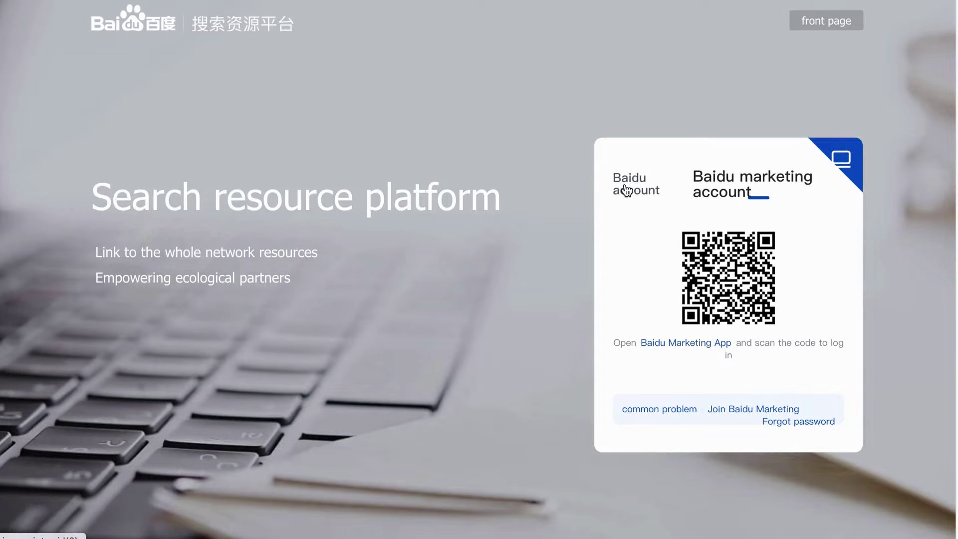
# On the Baidu account login, preview and close WeChat and QQ sign-in, then choose Weibo
pyautogui.click(646, 189)
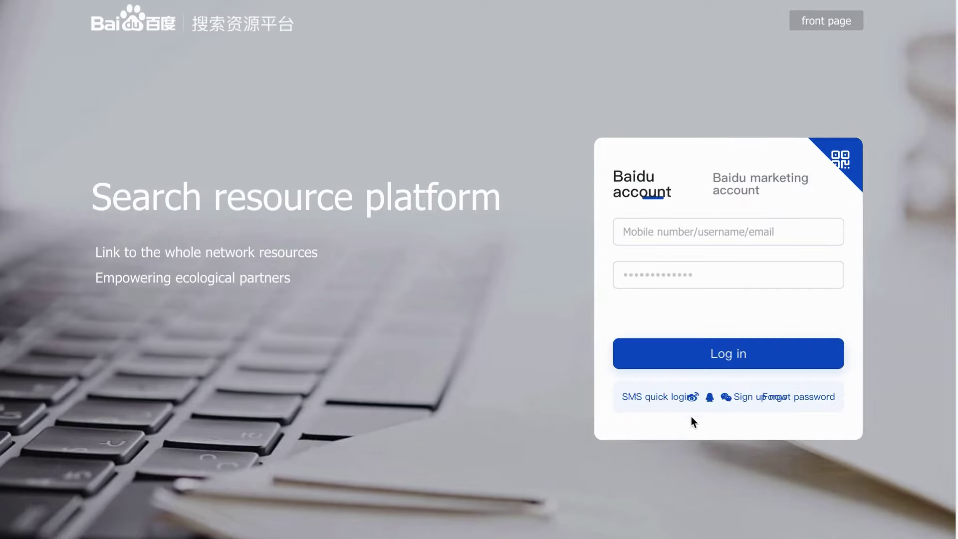
pyautogui.click(727, 398)
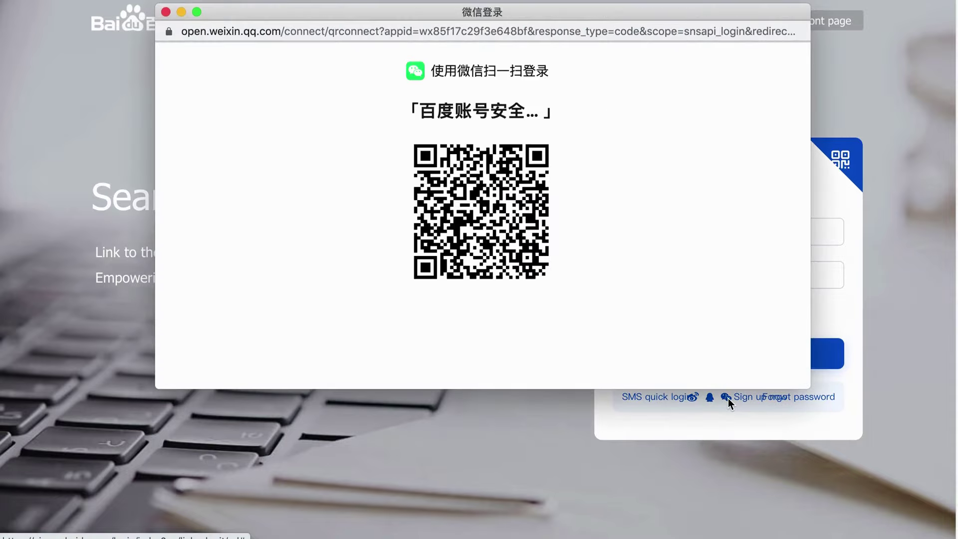
pyautogui.click(166, 12)
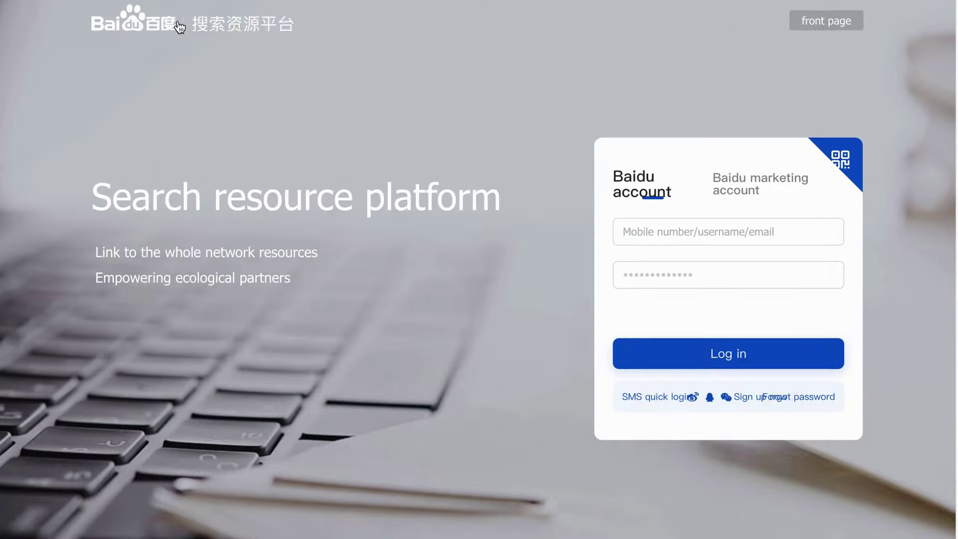
pyautogui.click(711, 398)
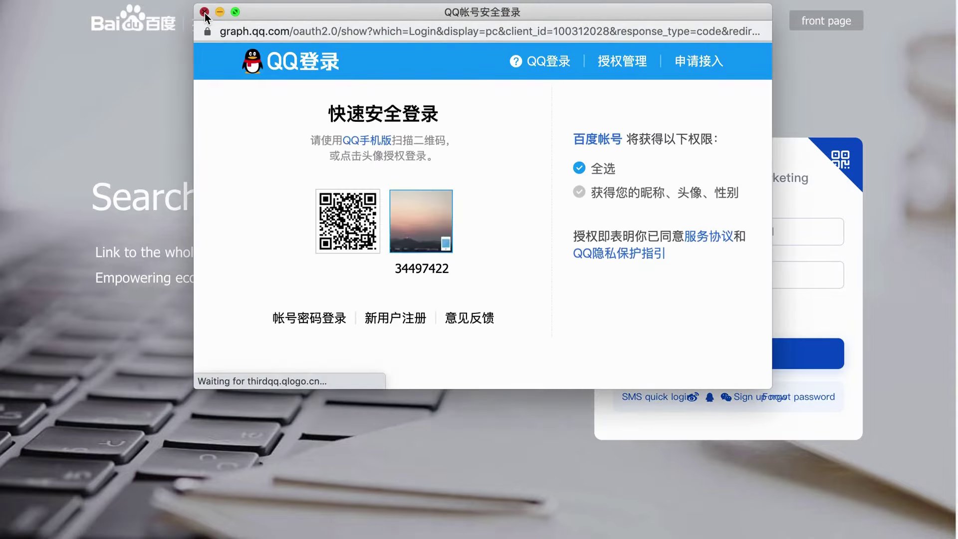
pyautogui.click(205, 12)
pyautogui.click(691, 398)
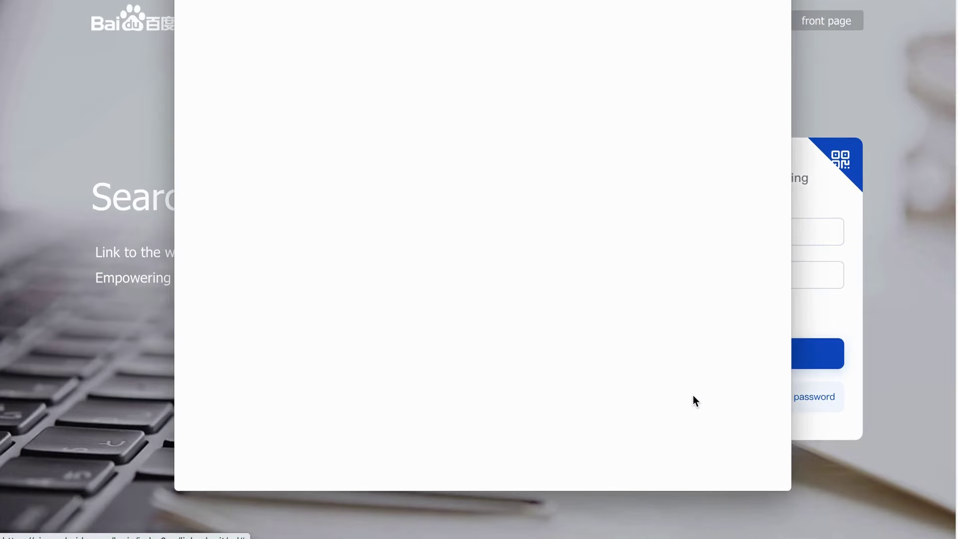